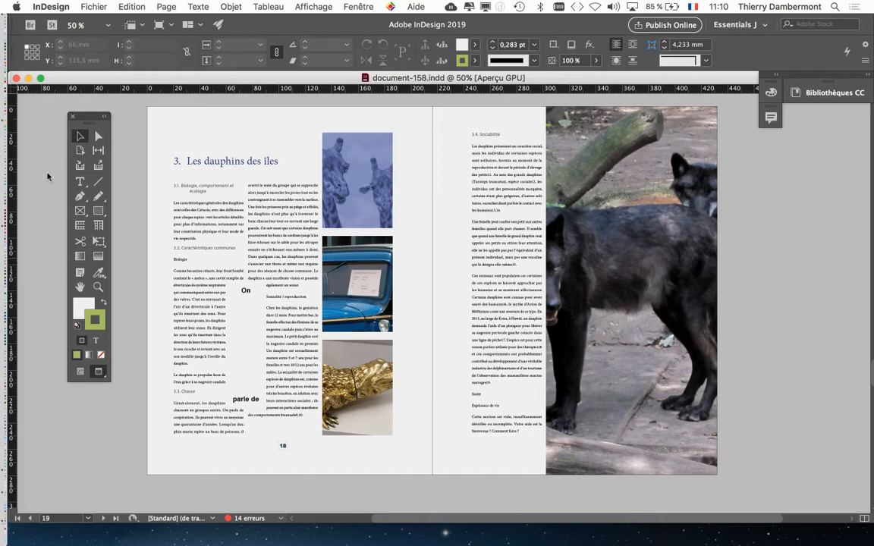
{"action": "left_click", "coordinate": [94, 6]}
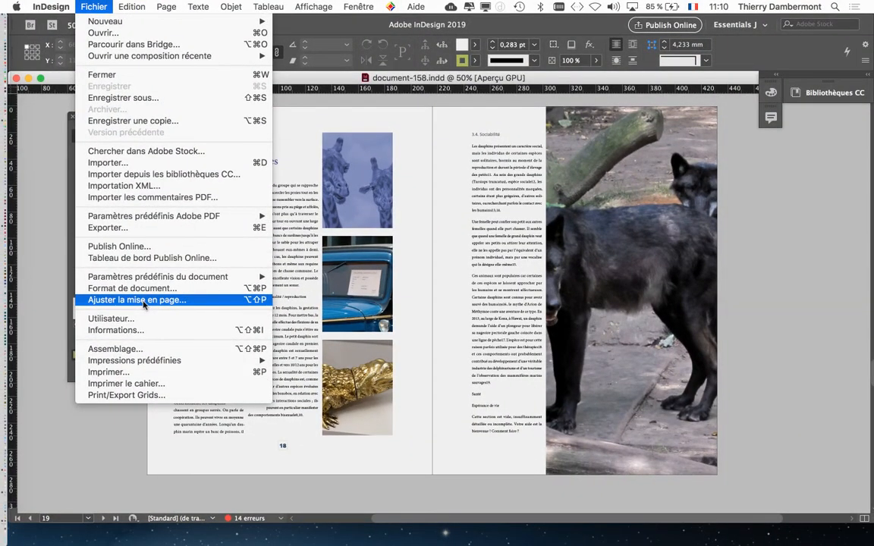
{"action": "left_click", "coordinate": [763, 342]}
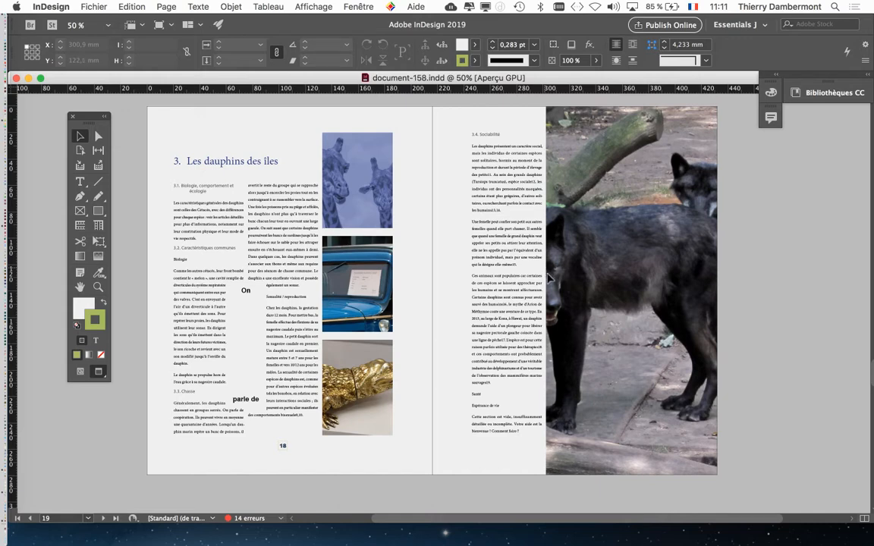
- Display the document's Pages panel over the spread and enlarge its master pages area
{"action": "left_click", "coordinate": [365, 5]}
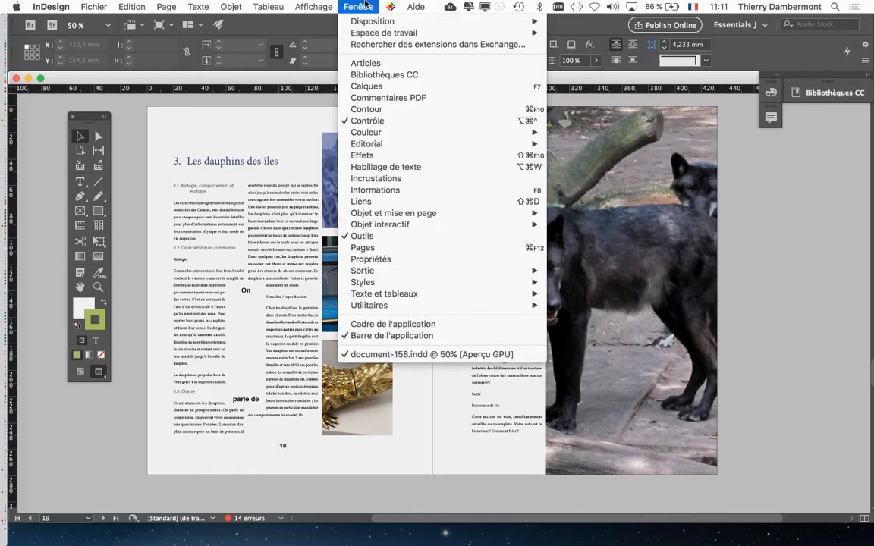
{"action": "left_click", "coordinate": [363, 247]}
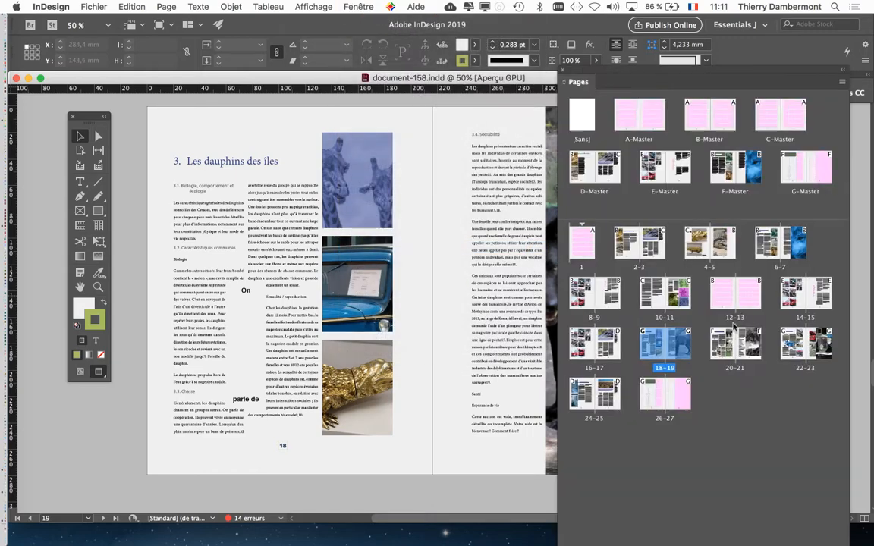
{"action": "left_click_drag", "start_coordinate": [592, 78], "coordinate": [475, 28]}
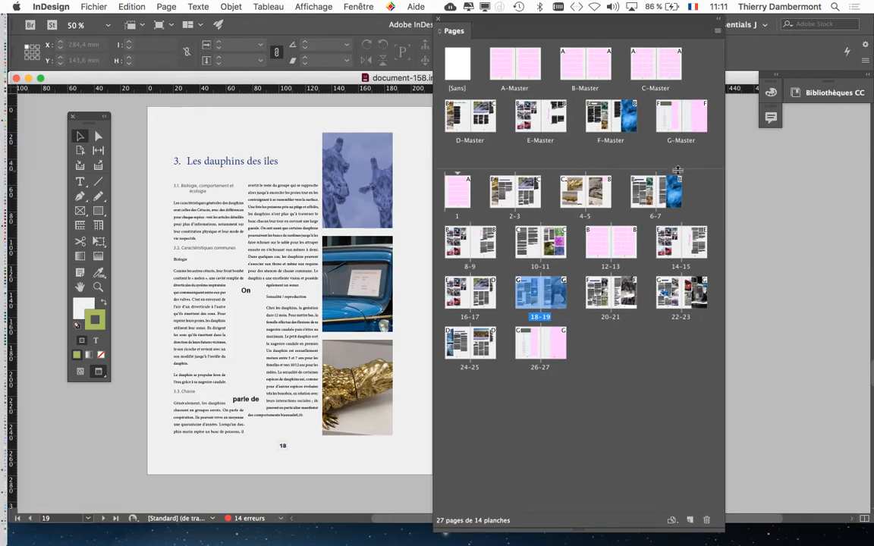
{"action": "left_click_drag", "start_coordinate": [611, 168], "coordinate": [672, 219]}
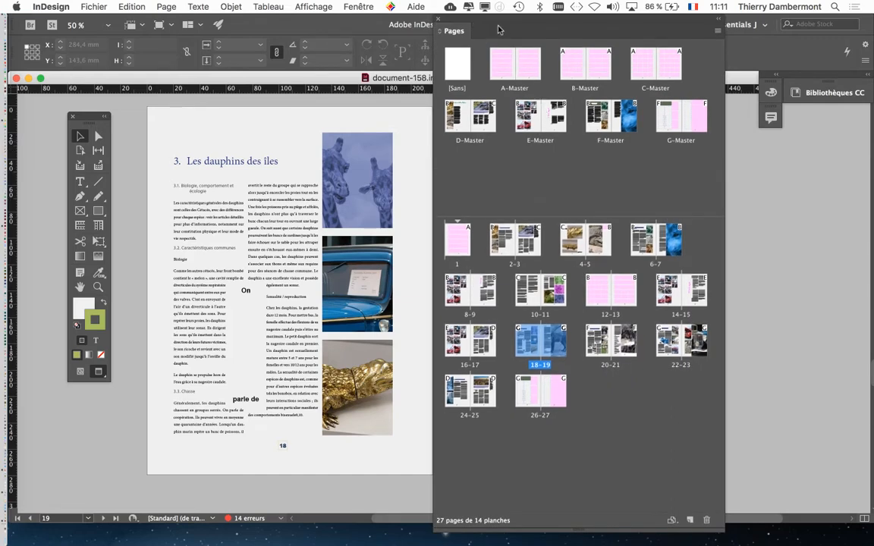
{"action": "left_click_drag", "start_coordinate": [494, 27], "coordinate": [531, 142]}
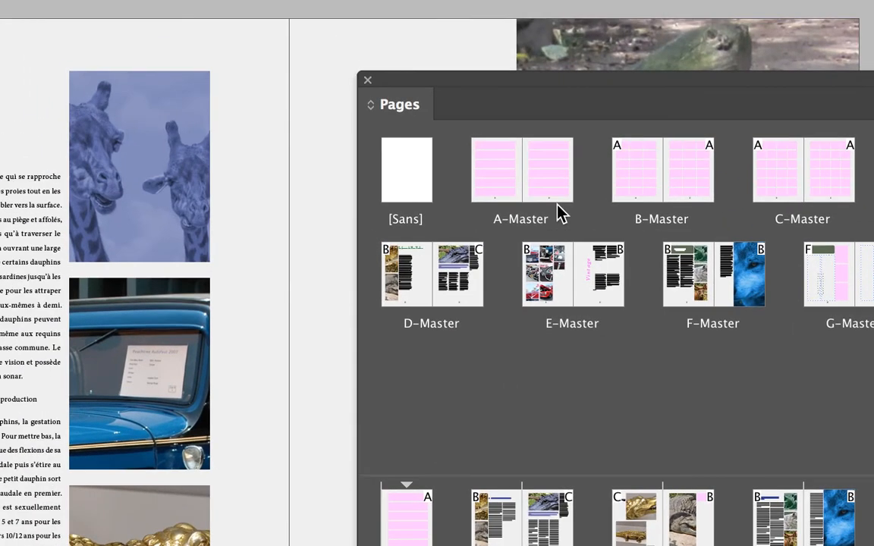
- Select all master spreads from A-Master to G-Master and move the Pages panel clear of the spread
{"action": "left_click_drag", "start_coordinate": [560, 214], "coordinate": [501, 179]}
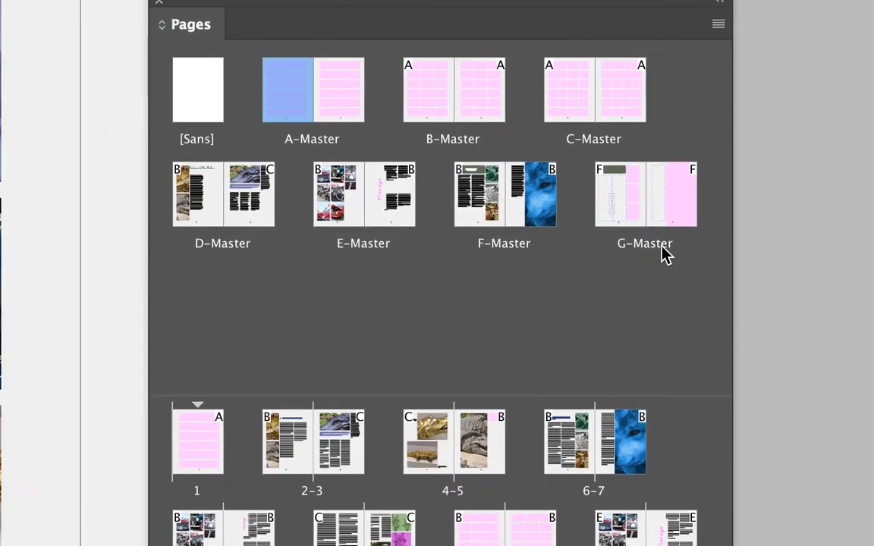
{"action": "left_click", "coordinate": [669, 243], "text": "shift"}
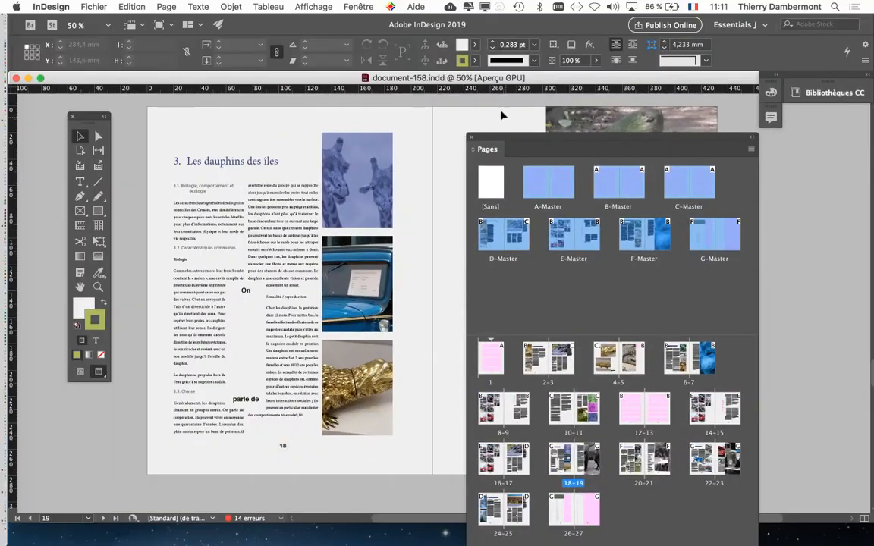
{"action": "left_click_drag", "start_coordinate": [515, 141], "coordinate": [629, 183]}
- Set the top margin (De tête) of the selected master spreads to 16 mm in Marges et colonnes
{"action": "left_click", "coordinate": [173, 6]}
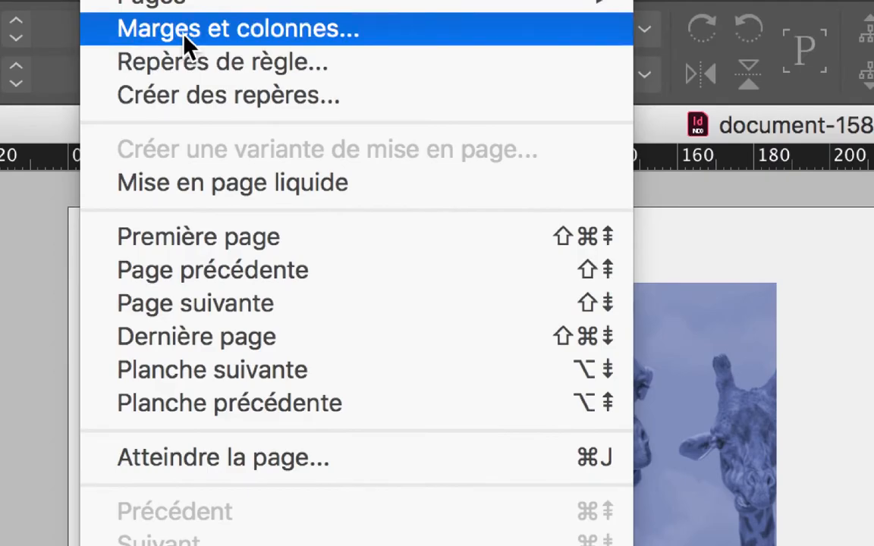
{"action": "left_click", "coordinate": [184, 40]}
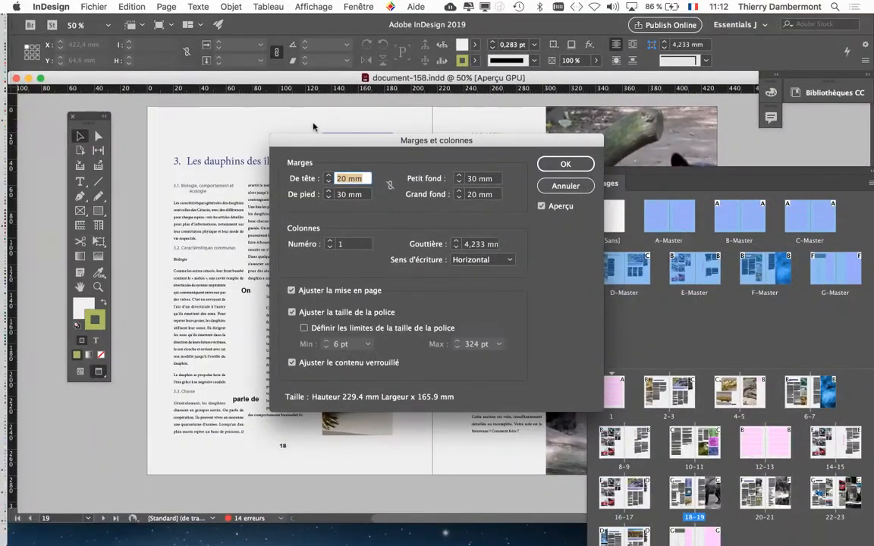
{"action": "left_click_drag", "start_coordinate": [418, 144], "coordinate": [596, 132]}
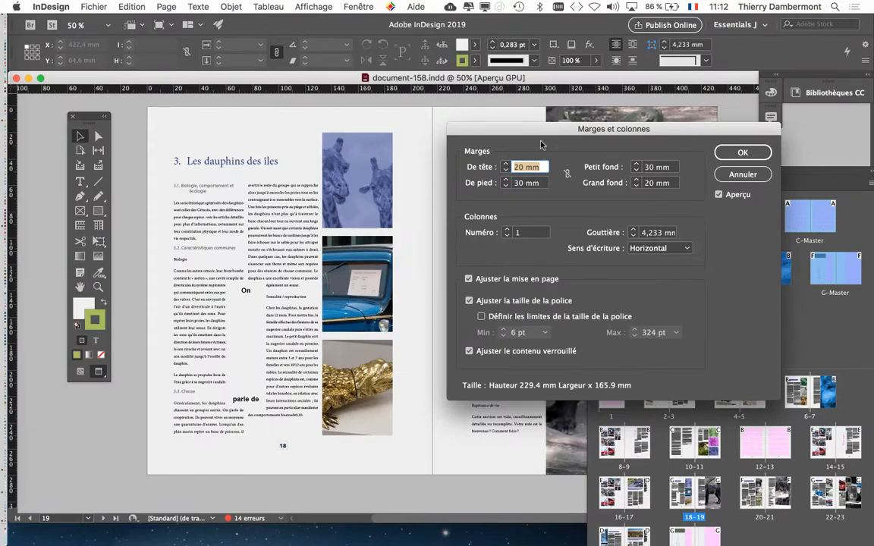
{"action": "left_click_drag", "start_coordinate": [536, 129], "coordinate": [514, 125]}
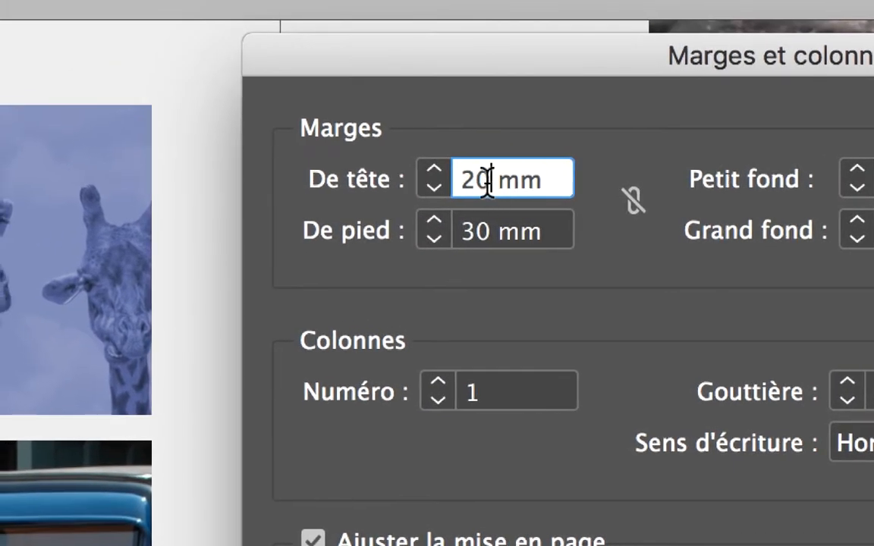
{"action": "double_click", "coordinate": [466, 180]}
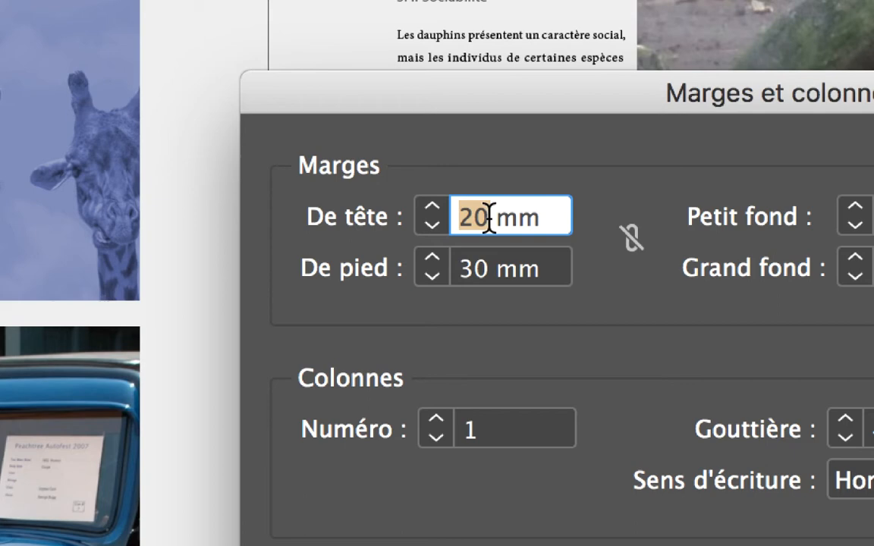
{"action": "type", "text": "16"}
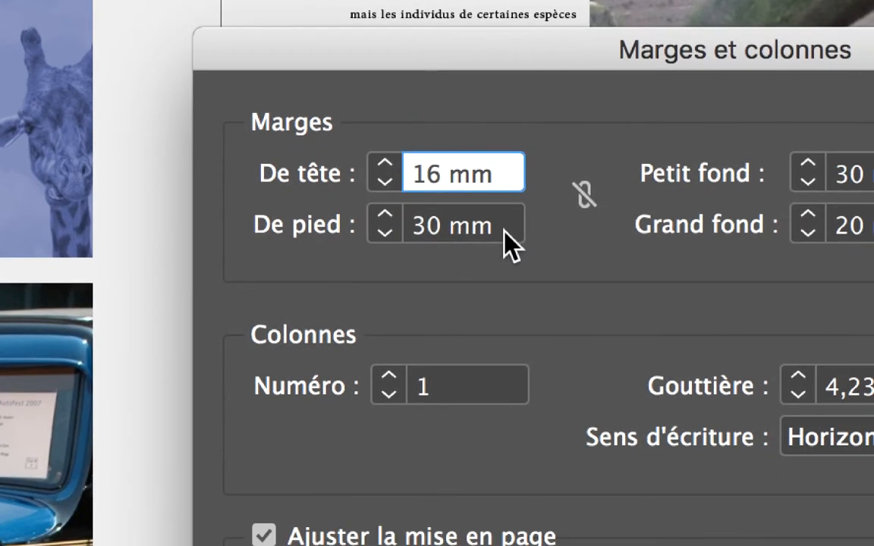
{"action": "key", "text": "Tab"}
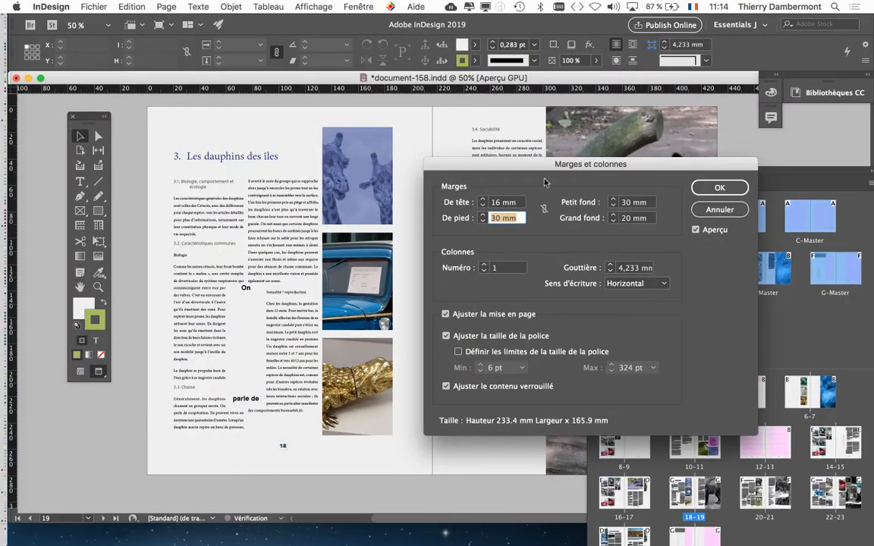
- Set the bottom margin (De pied) of the selected masters to 20 mm, keeping the previewed spread in view
{"action": "mouse_move", "coordinate": [544, 167]}
{"action": "left_mouse_down"}
{"action": "mouse_move", "coordinate": [548, 143]}
{"action": "mouse_move", "coordinate": [541, 169]}
{"action": "left_mouse_up"}
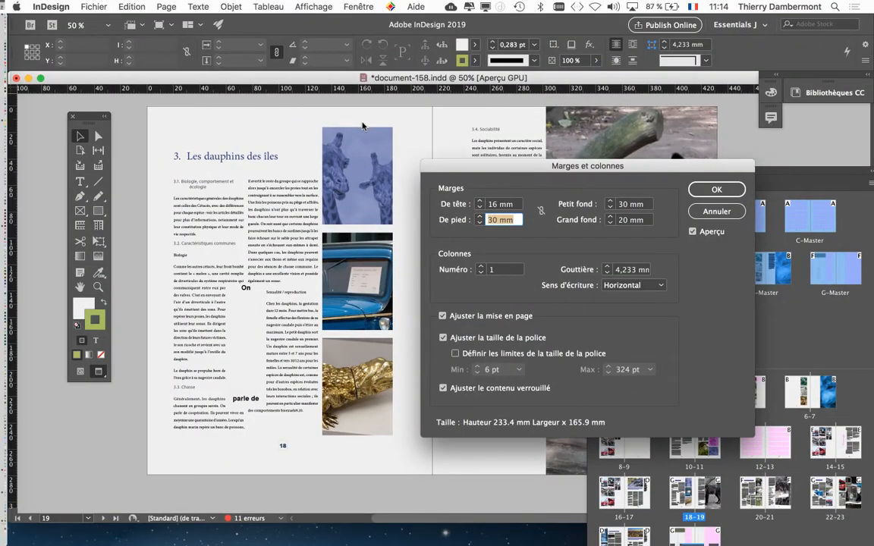
{"action": "left_click_drag", "start_coordinate": [539, 165], "coordinate": [260, 170]}
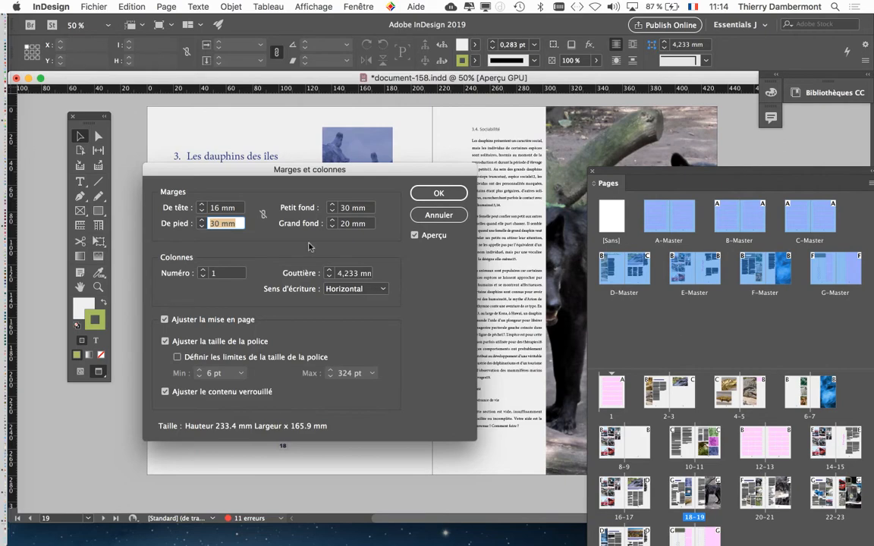
{"action": "left_click_drag", "start_coordinate": [253, 173], "coordinate": [561, 110]}
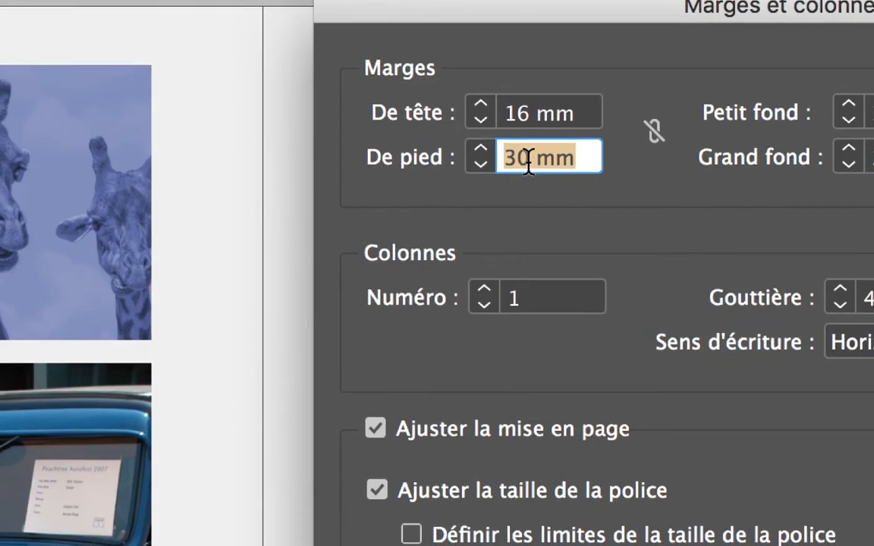
{"action": "type", "text": "20"}
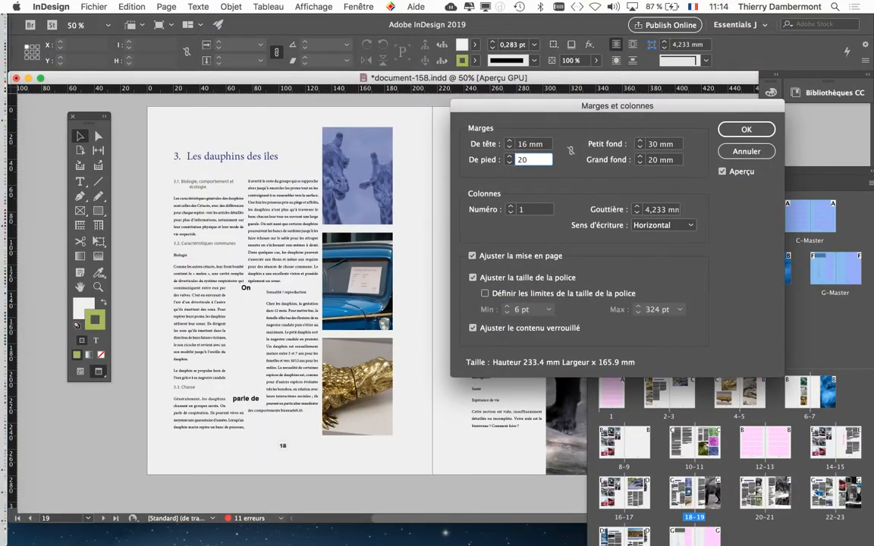
{"action": "key", "text": "Tab"}
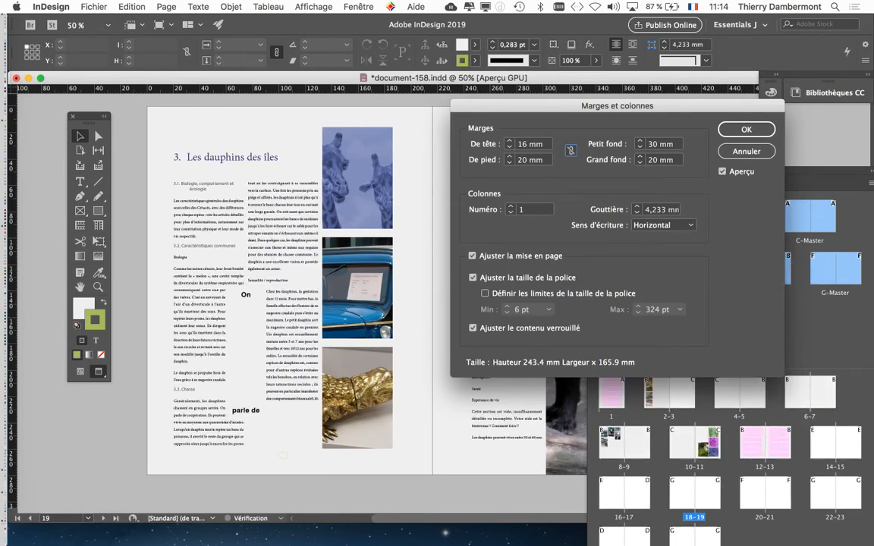
{"action": "left_click_drag", "start_coordinate": [531, 106], "coordinate": [589, 78]}
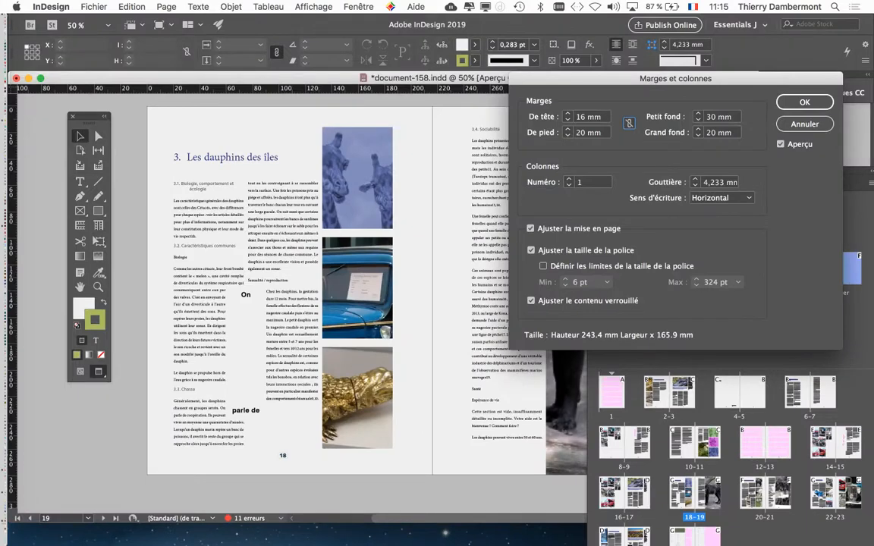
{"action": "left_click_drag", "start_coordinate": [676, 78], "coordinate": [695, 127]}
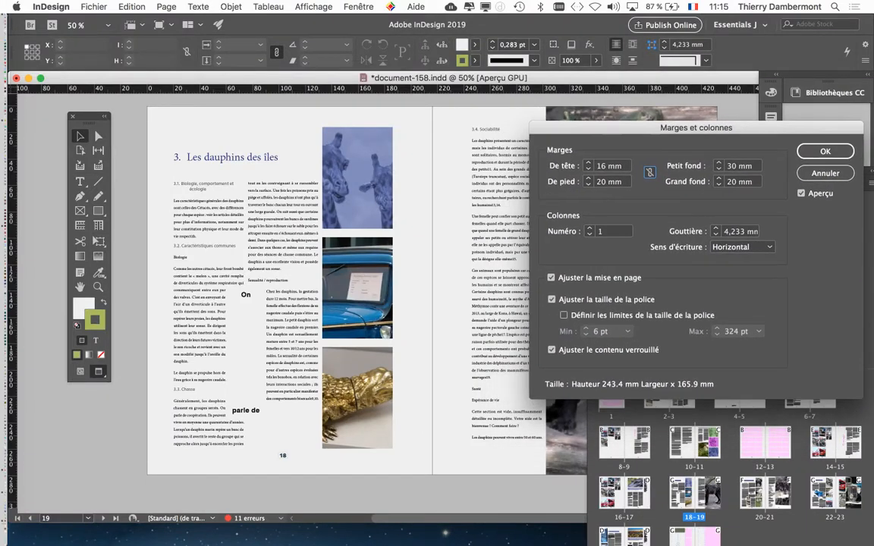
- Set the inside margin (Petit fond) of the selected masters to 20 mm
{"action": "key", "text": "Tab"}
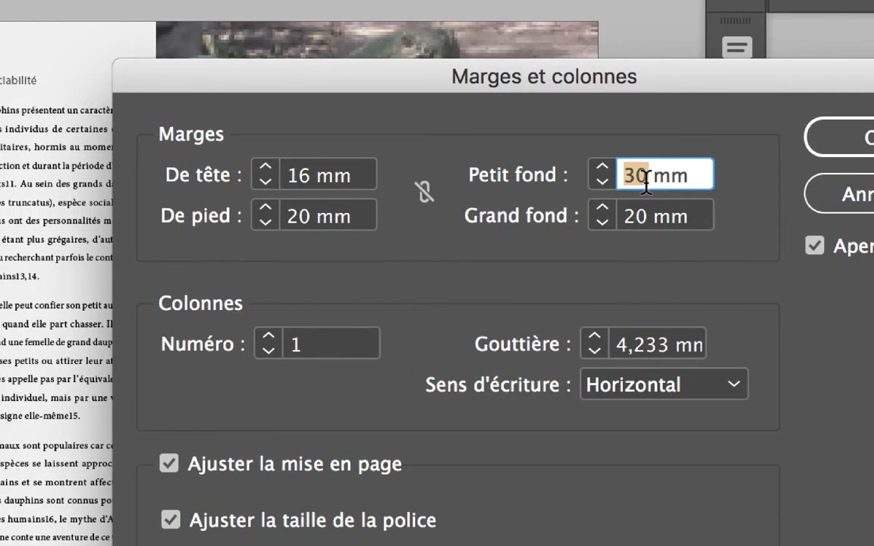
{"action": "type", "text": "20"}
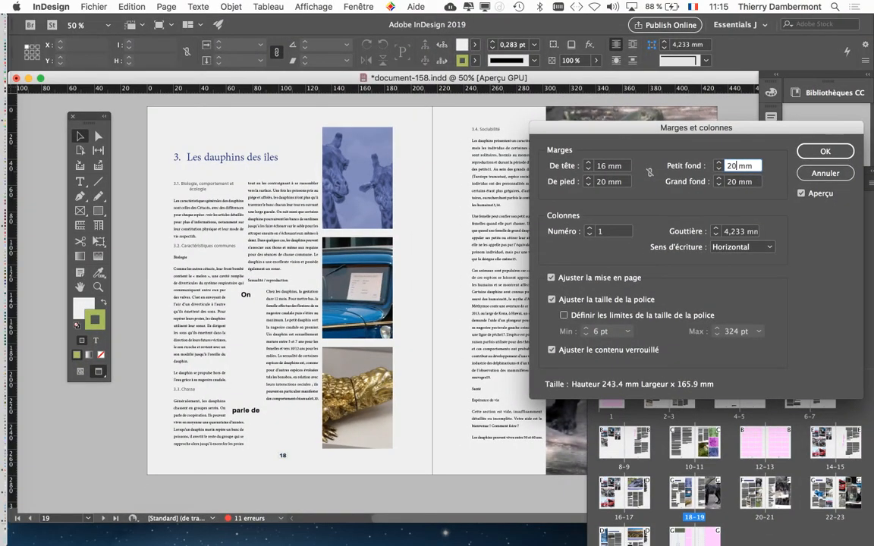
{"action": "key", "text": "Tab"}
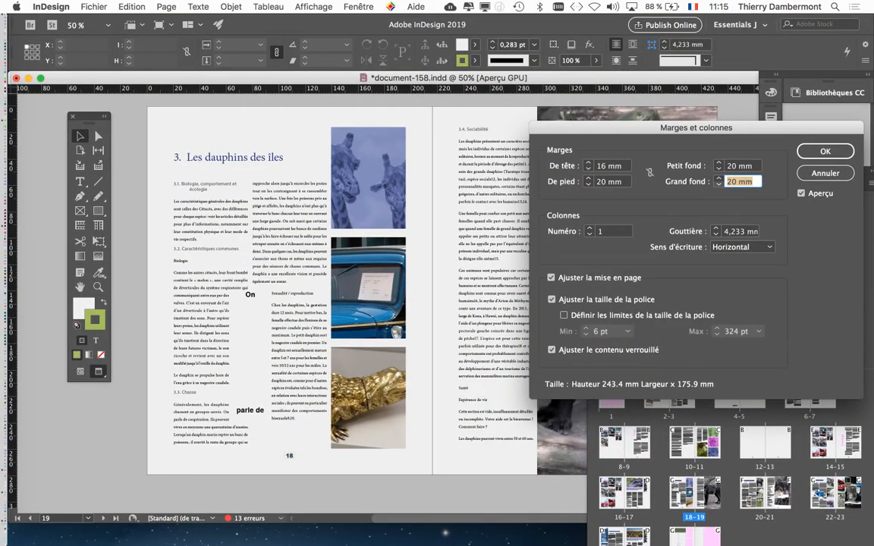
- Set the outside margin (Grand fond) to 16 mm and apply the margin changes to the masters
{"action": "type", "text": "16"}
{"action": "key", "text": "Tab"}
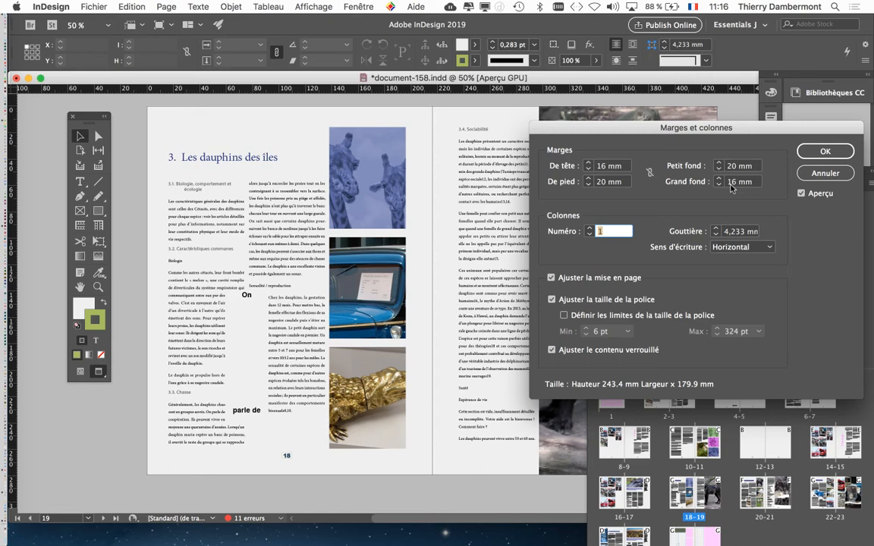
{"action": "key", "text": "Return"}
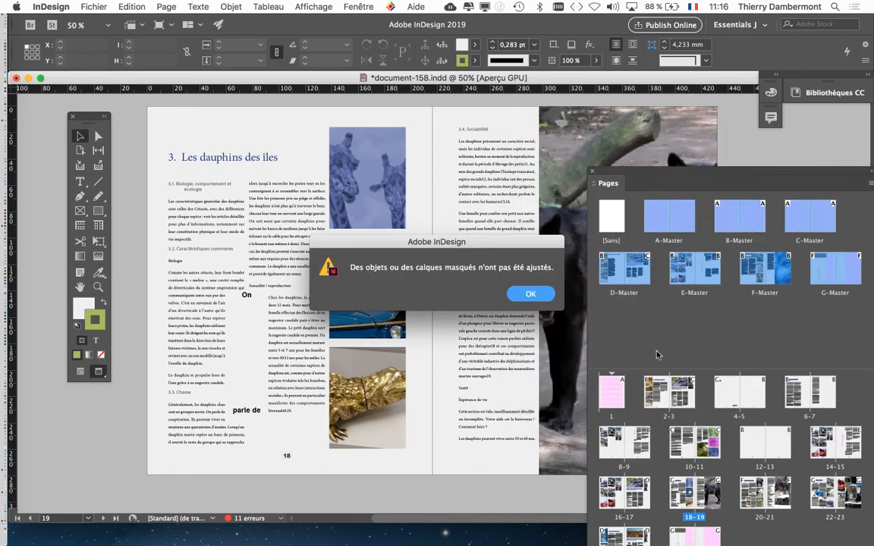
{"action": "left_click", "coordinate": [528, 296]}
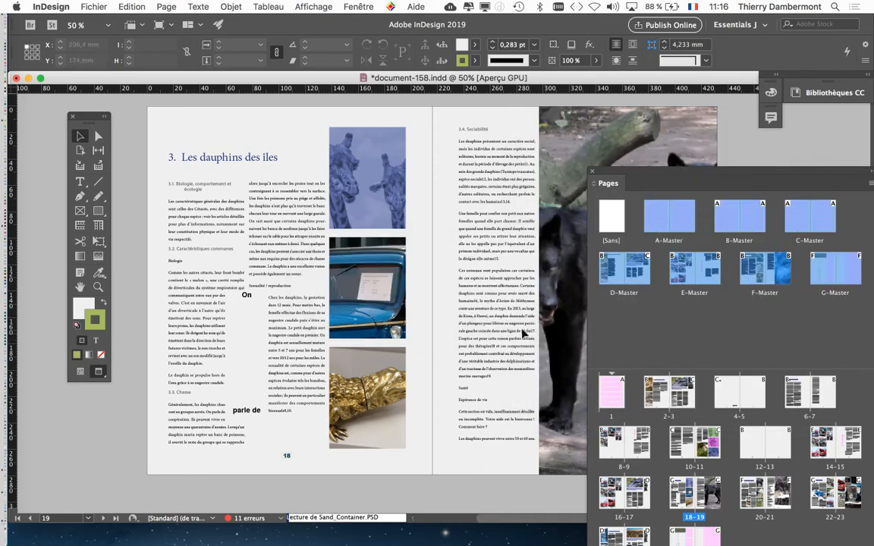
- Save the adjusted document under the new name document-159.indd in the Dossier document-158 folder
{"action": "left_click", "coordinate": [110, 7]}
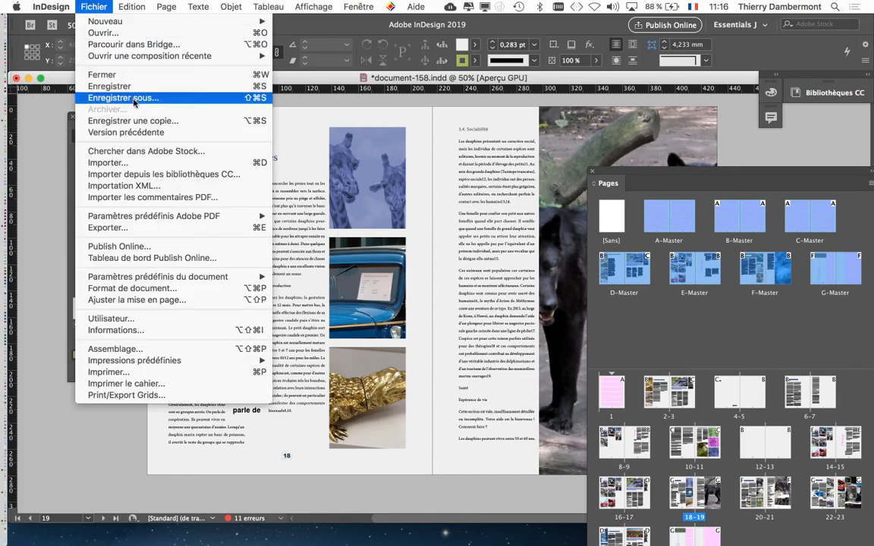
{"action": "left_click", "coordinate": [120, 89]}
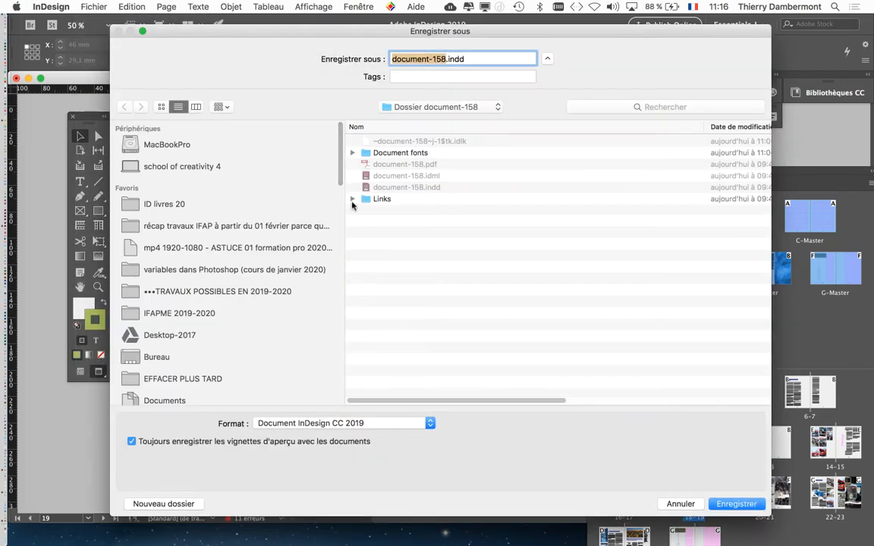
{"action": "left_click", "coordinate": [444, 58]}
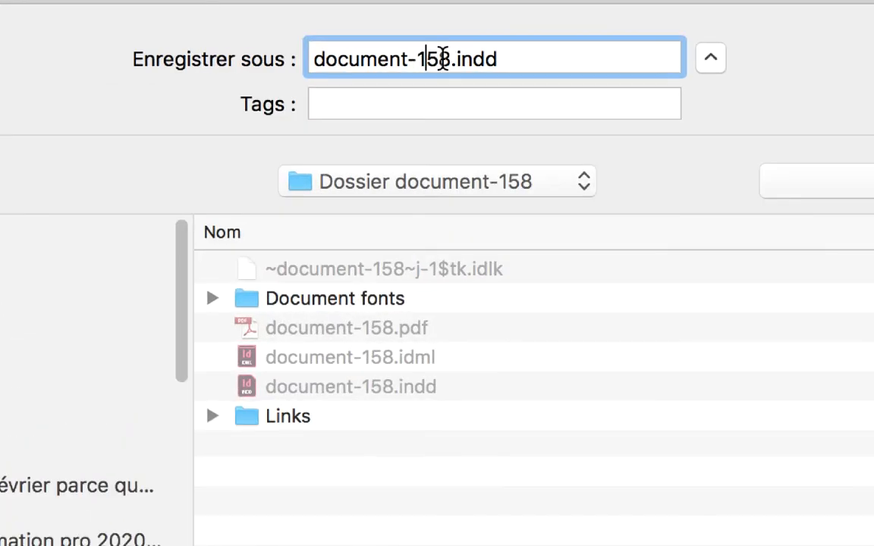
{"action": "left_click_drag", "start_coordinate": [440, 59], "coordinate": [451, 61]}
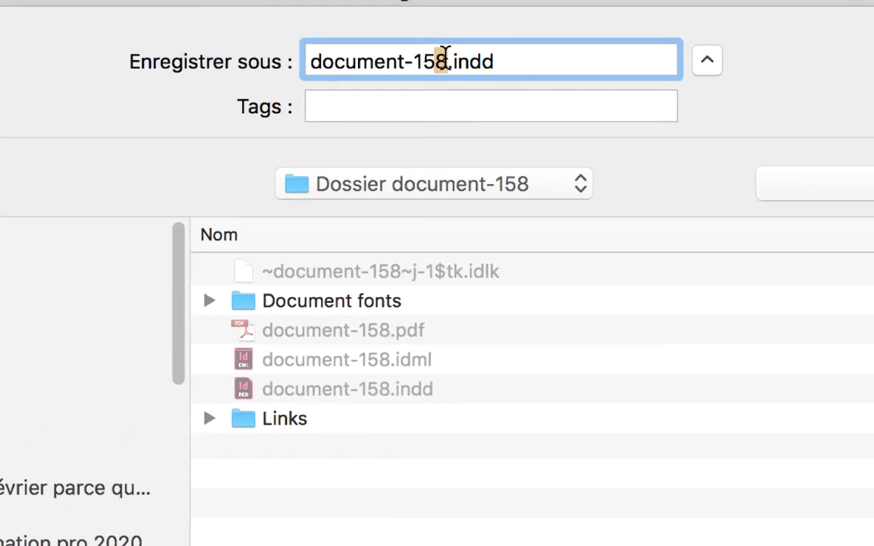
{"action": "type", "text": "9"}
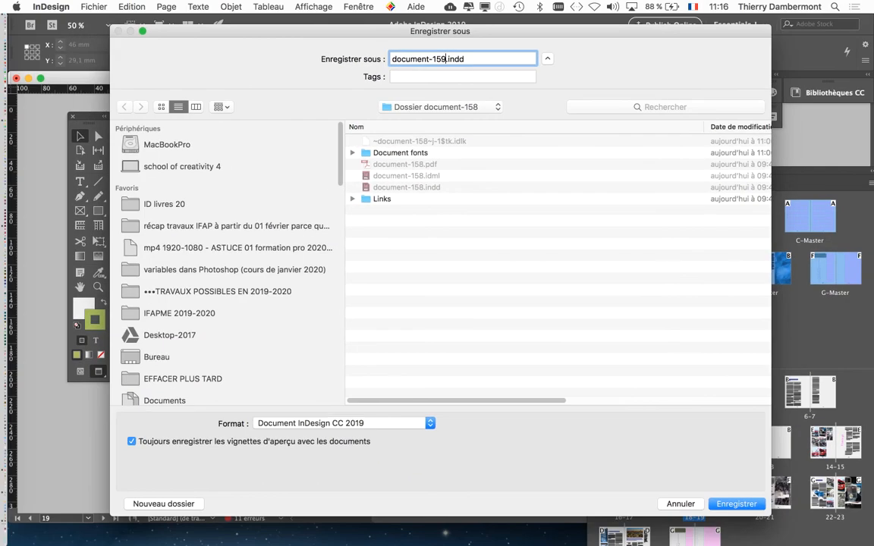
{"action": "key", "text": "Return"}
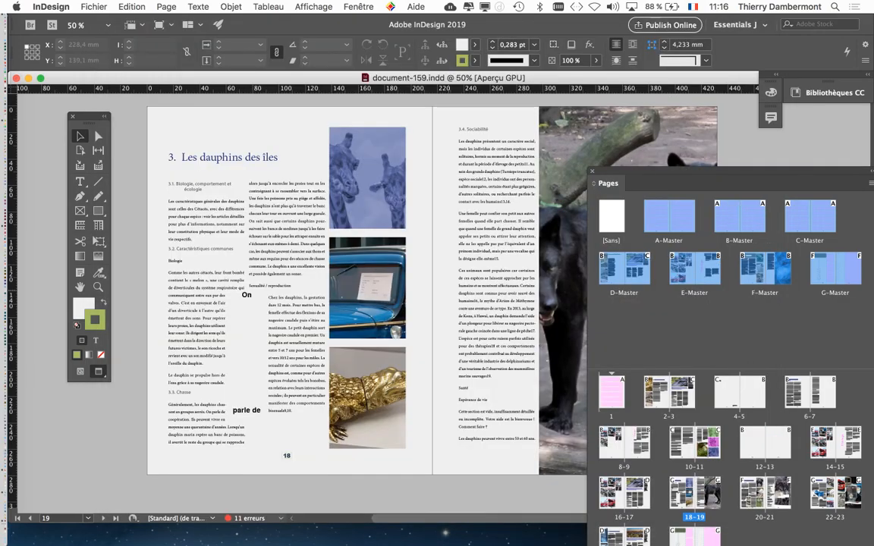